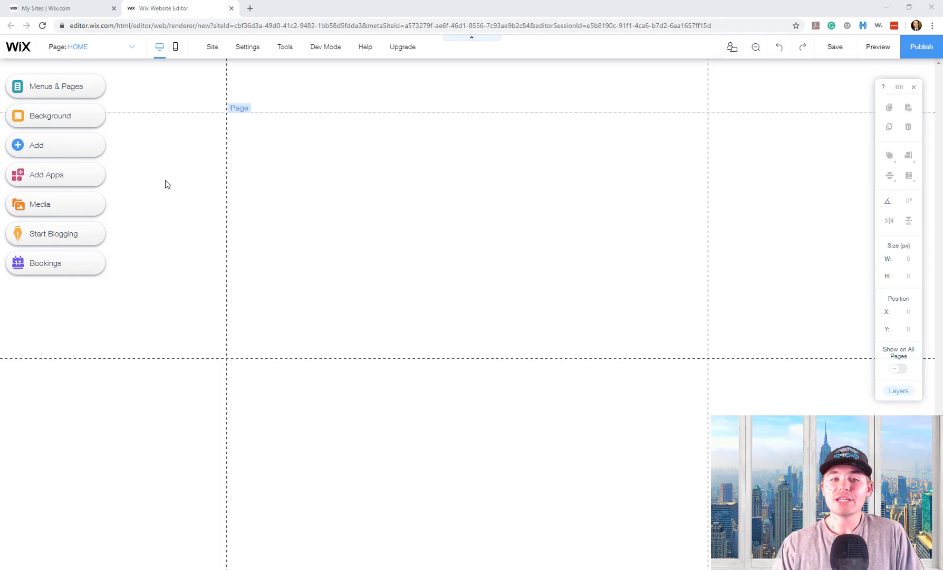
Search the App Market for "store", add Wix Stores to the site, and dismiss the store welcome message.
left_click(64, 186)
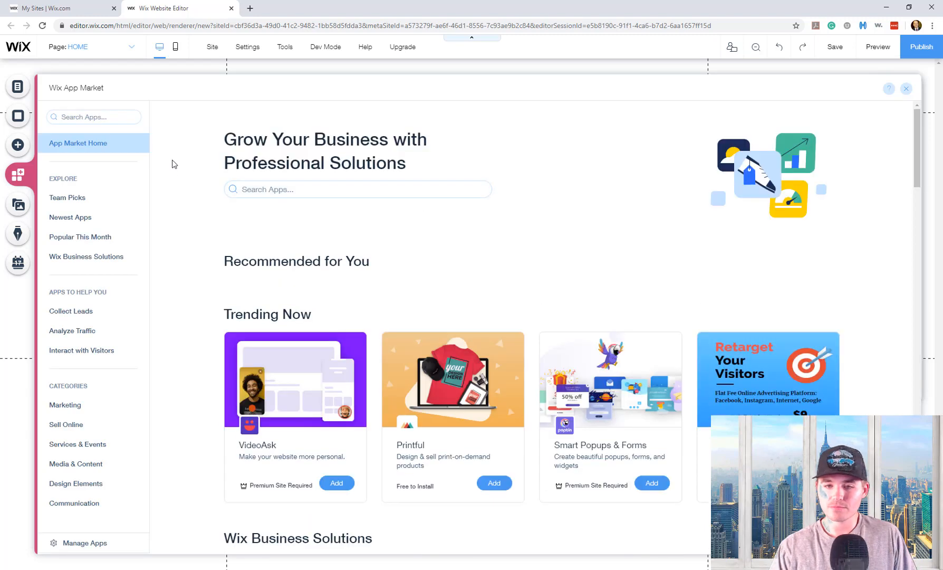
left_click(96, 115)
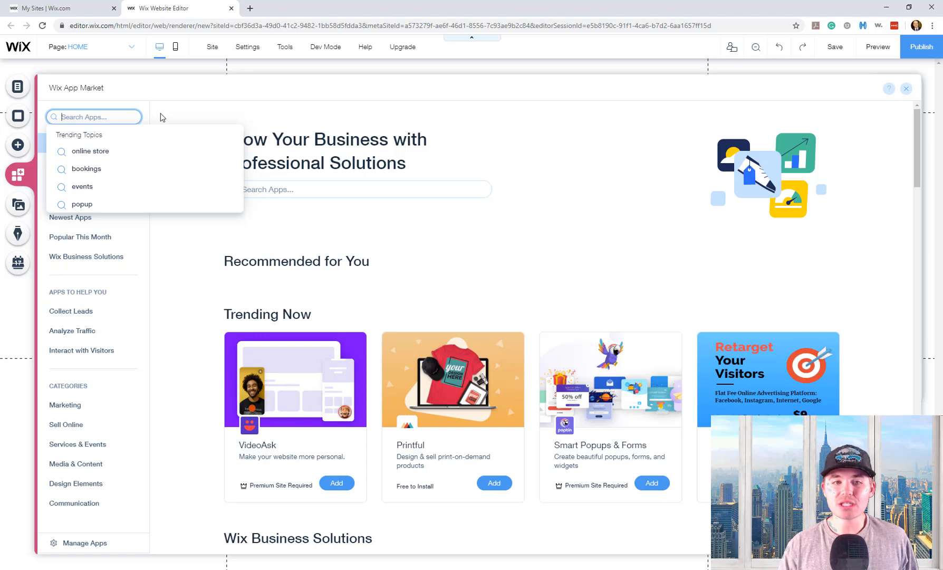
type("store")
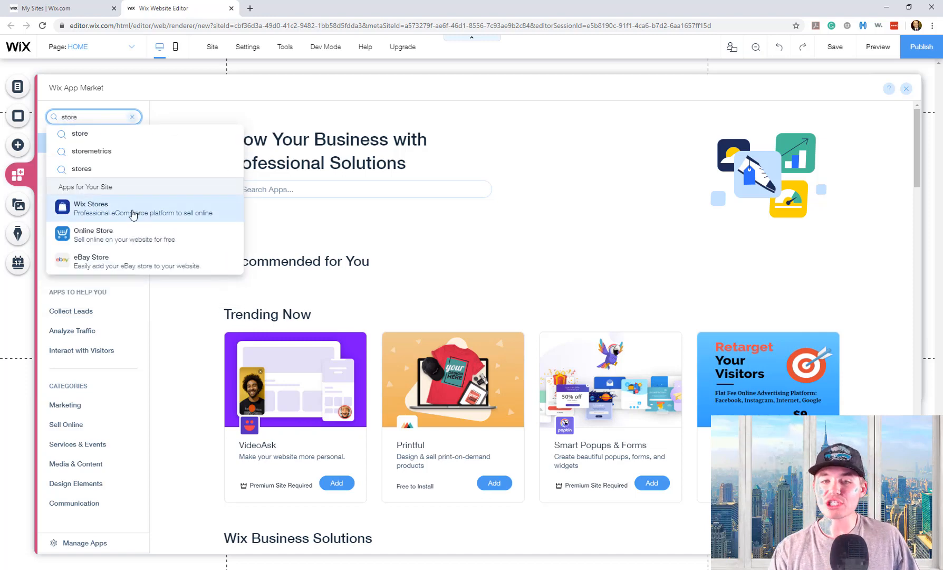
left_click(133, 214)
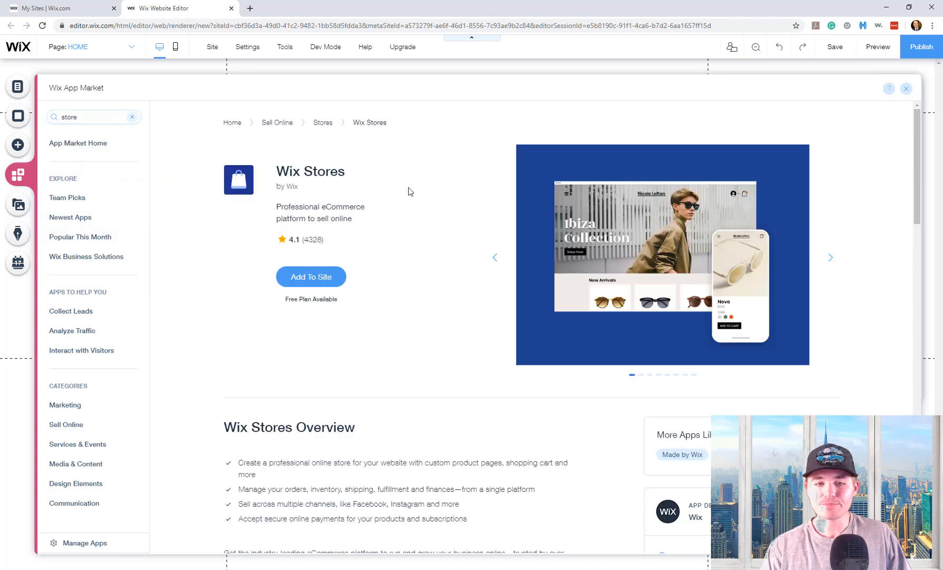
left_click(319, 278)
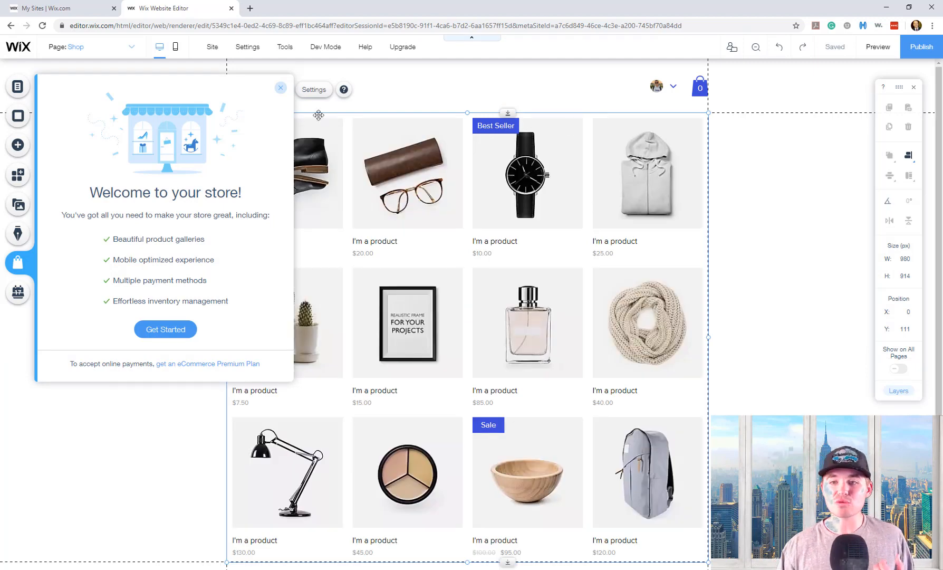
left_click(281, 88)
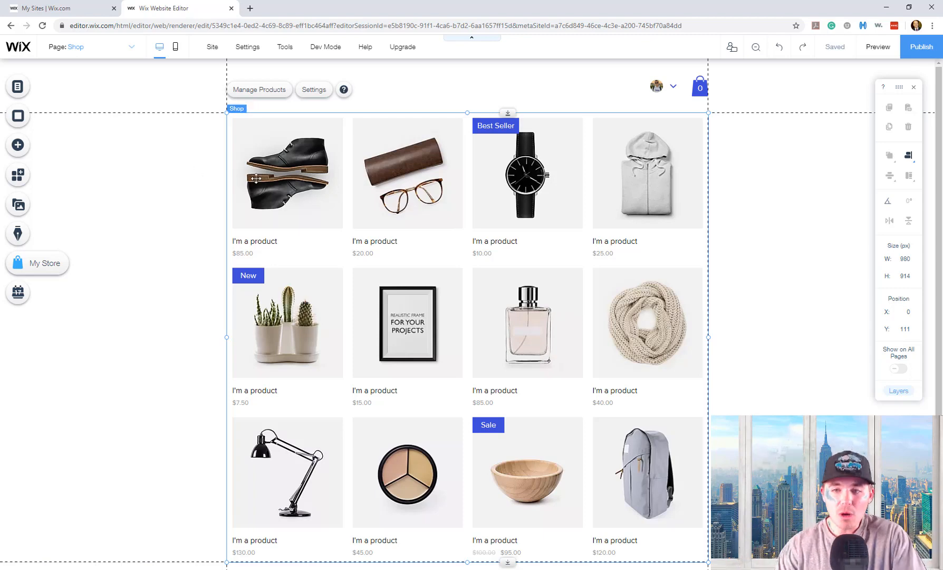
Review the shop gallery's collection, layout, display settings and design options.
left_click(314, 89)
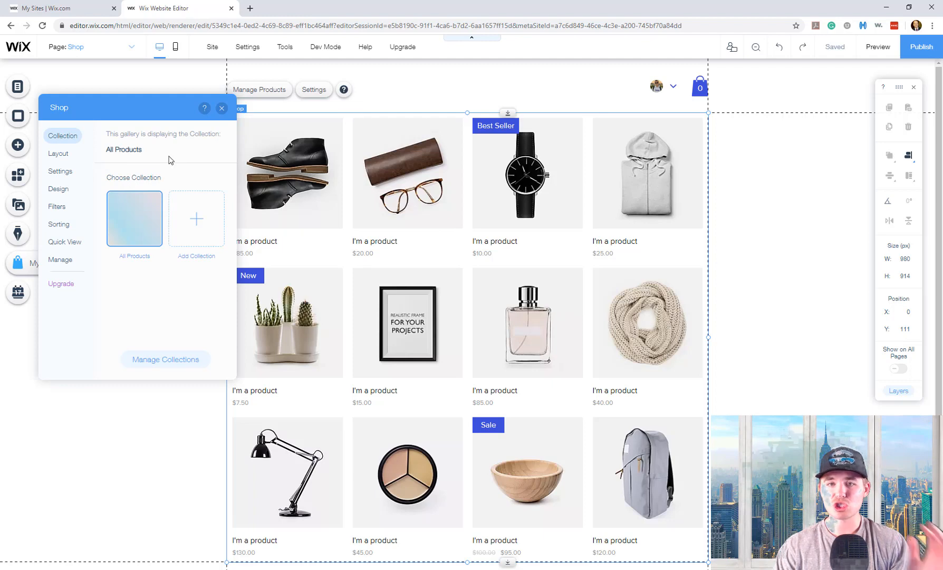
left_click(62, 155)
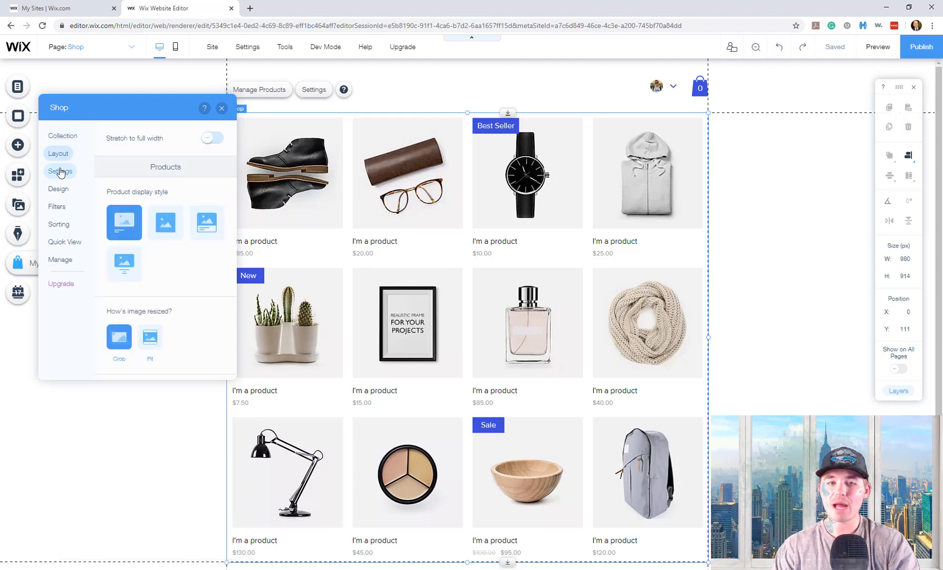
left_click(69, 171)
scroll(185, 258, "down", 2)
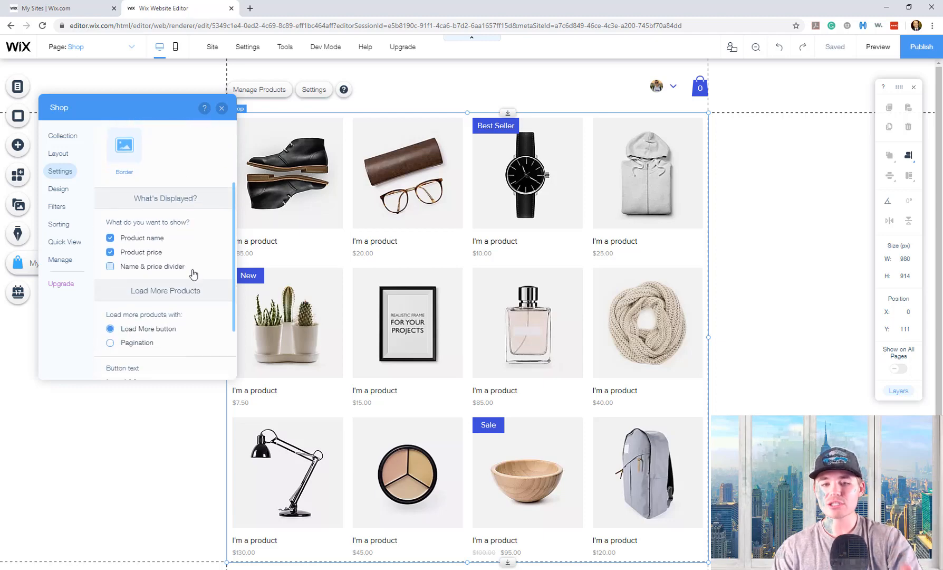
scroll(187, 299, "down", 2)
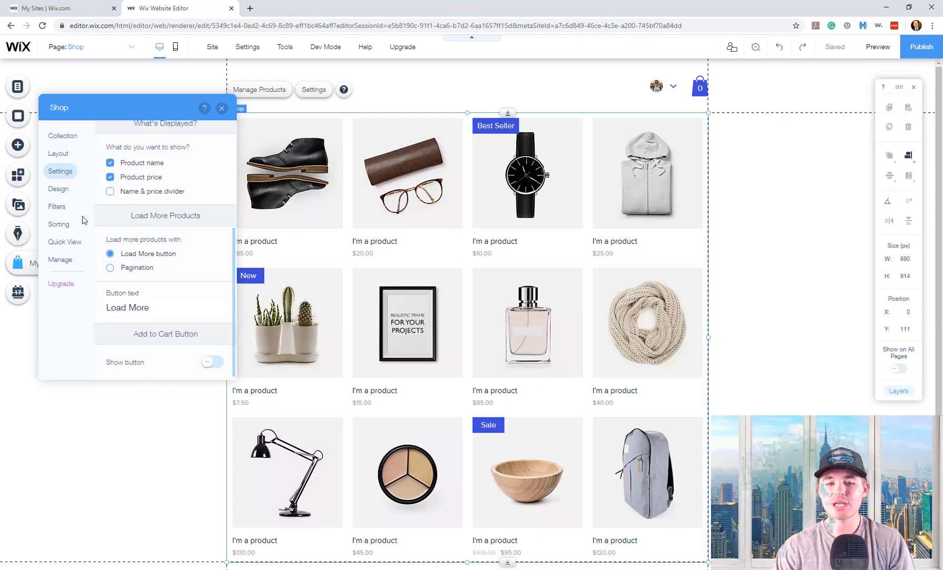
left_click(58, 188)
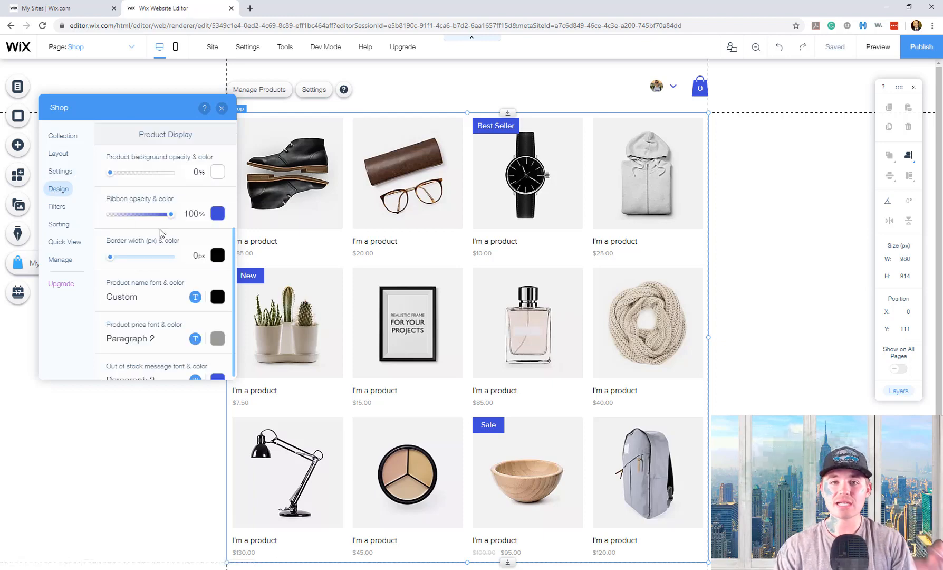
Turn on product filters and sorting options for the shop gallery.
left_click(61, 212)
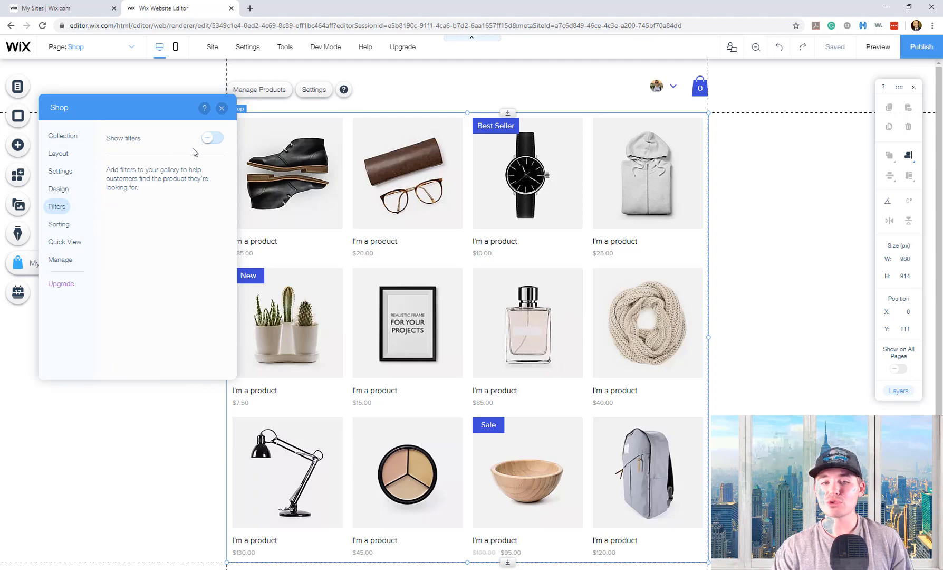
left_click(211, 140)
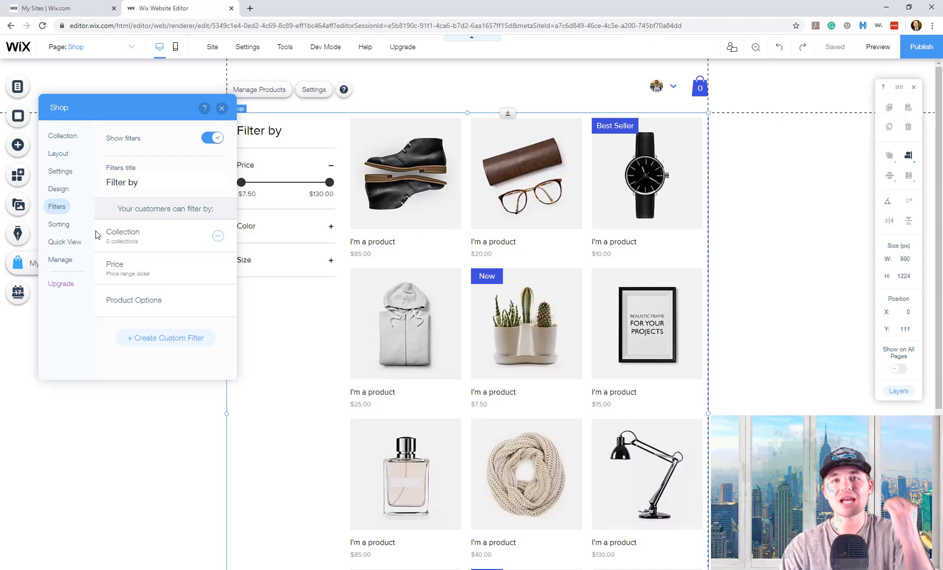
left_click(62, 224)
left_click(207, 139)
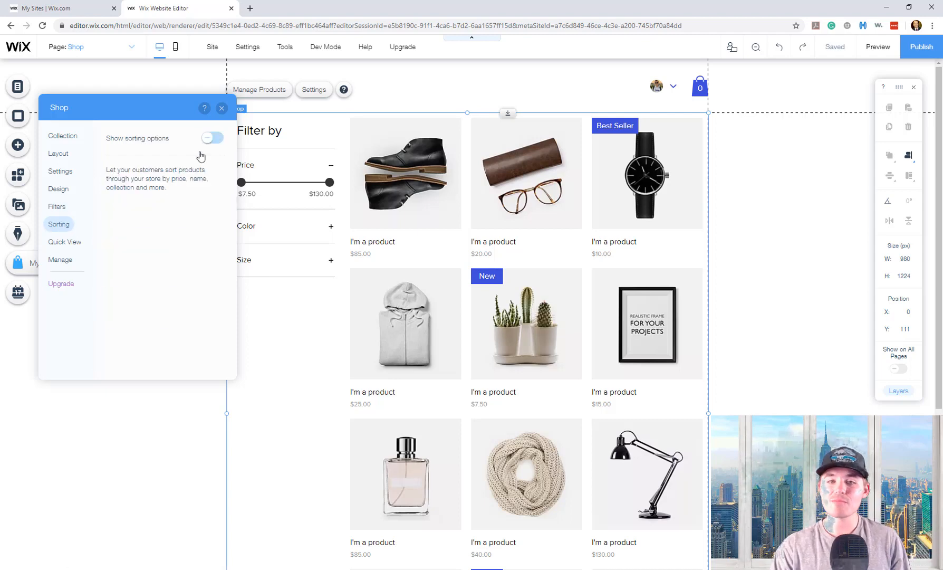
Look over the gallery's Quick View options and open the store management dashboard.
left_click(59, 242)
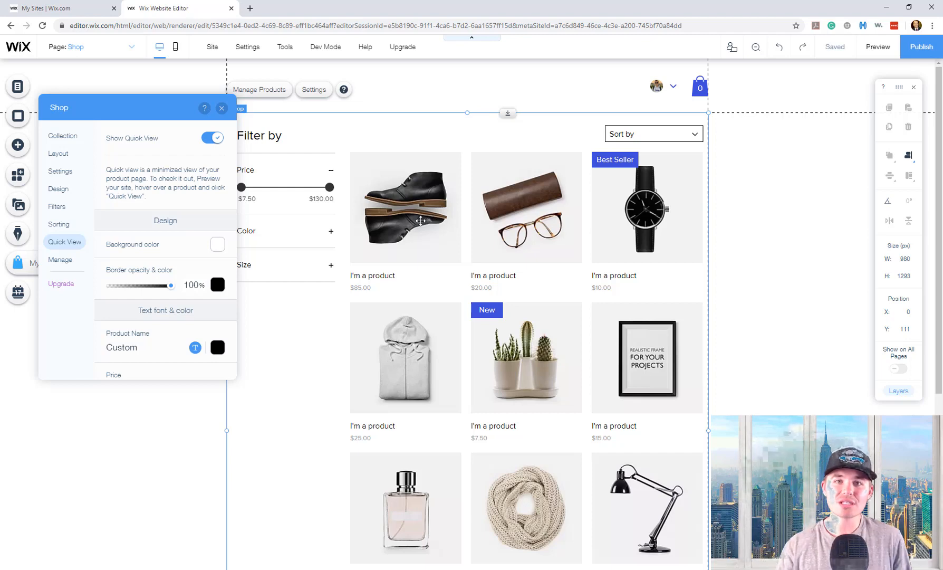
scroll(178, 265, "down", 1)
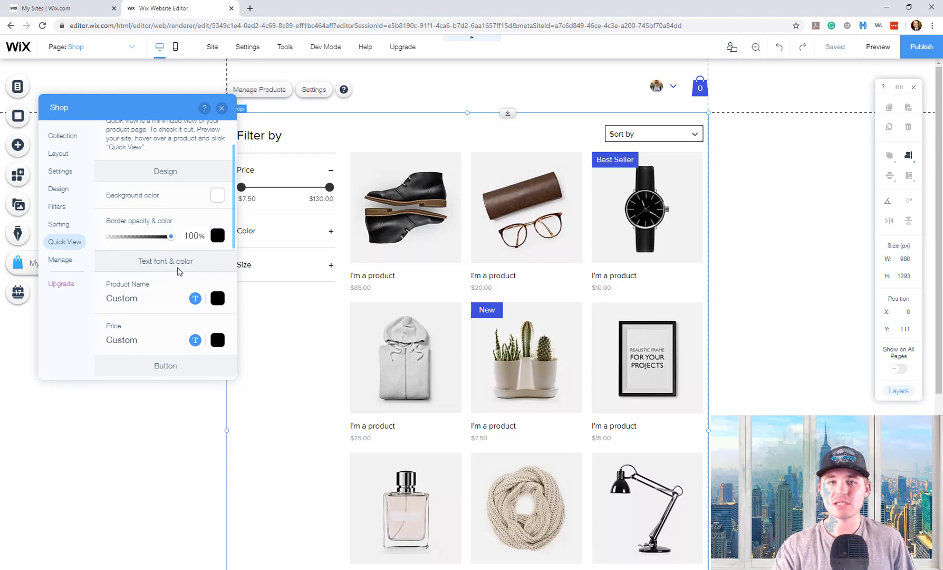
left_click(61, 261)
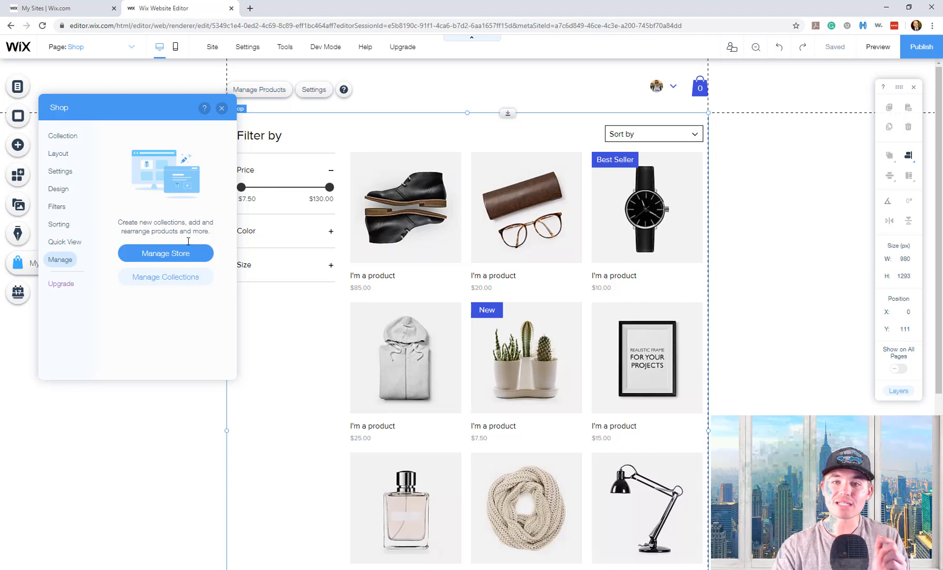
left_click(181, 258)
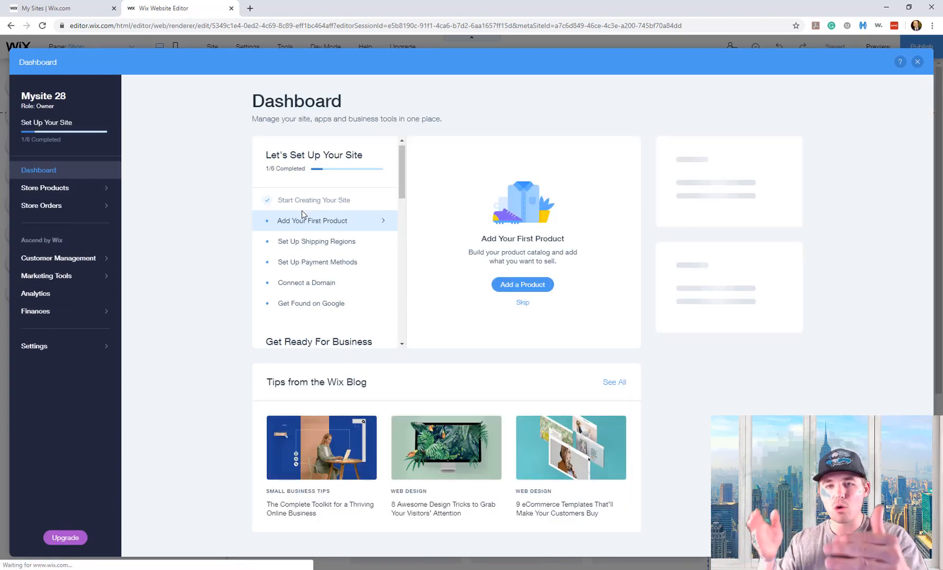
Delete all the sample products from the store's product list.
left_click(52, 190)
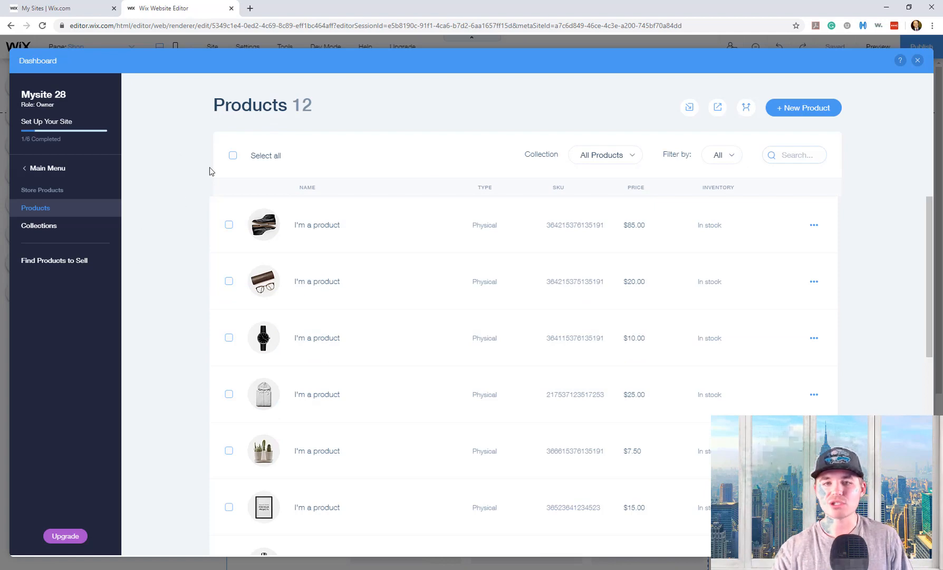
left_click(232, 155)
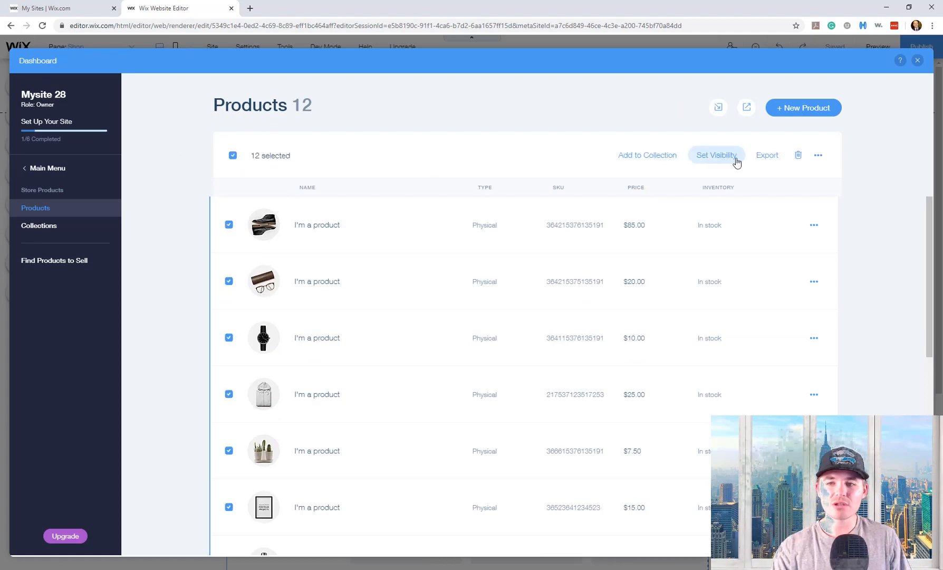
left_click(798, 156)
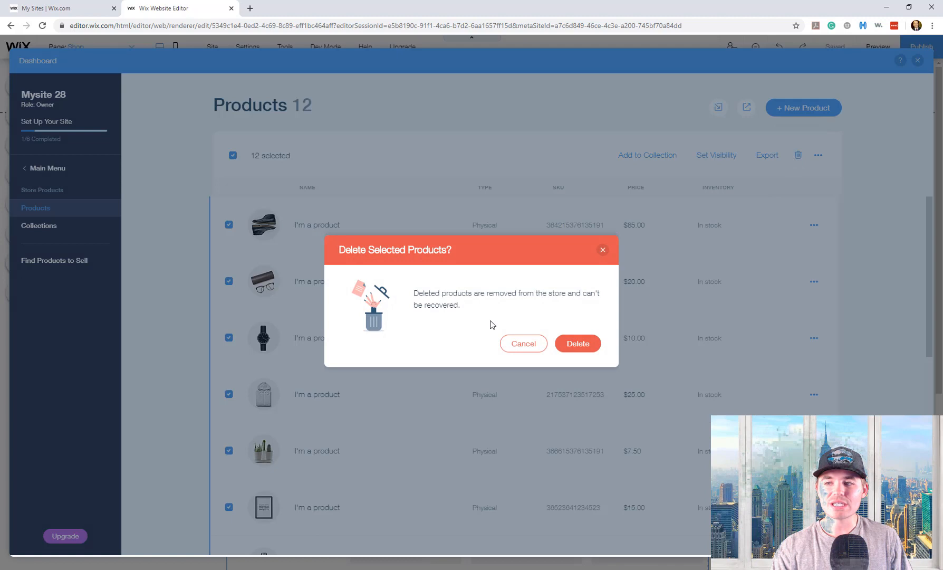
left_click(568, 344)
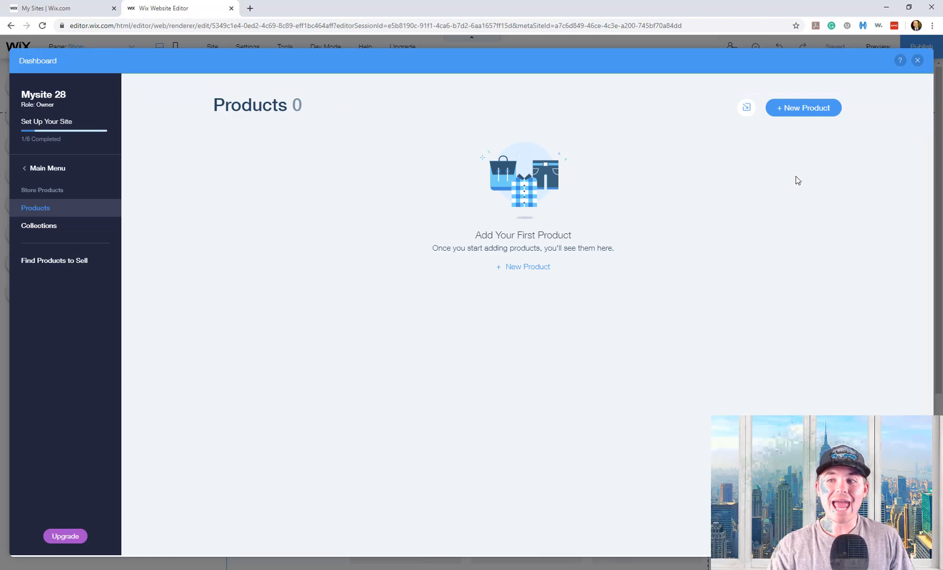
Start a new store product of the Digital File type.
left_click(809, 115)
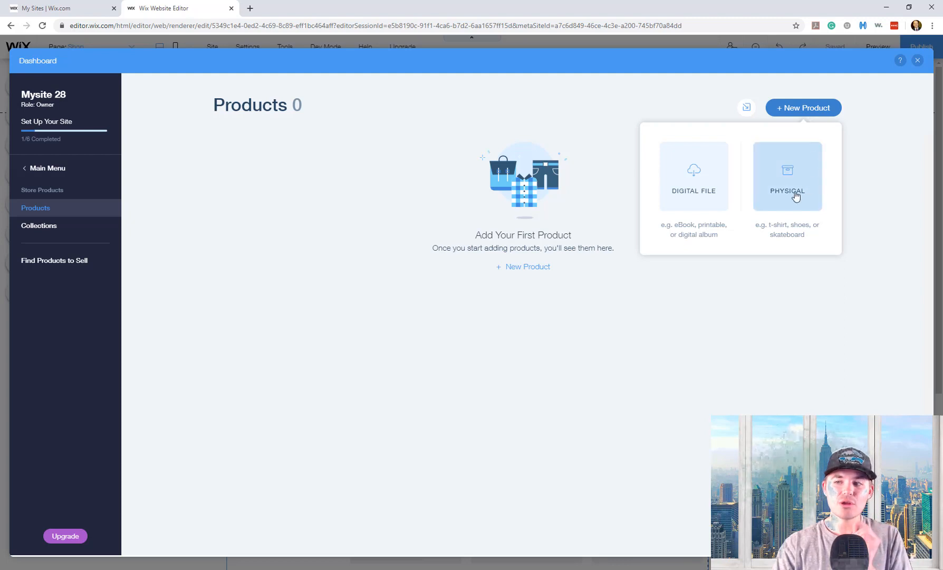
left_click(704, 190)
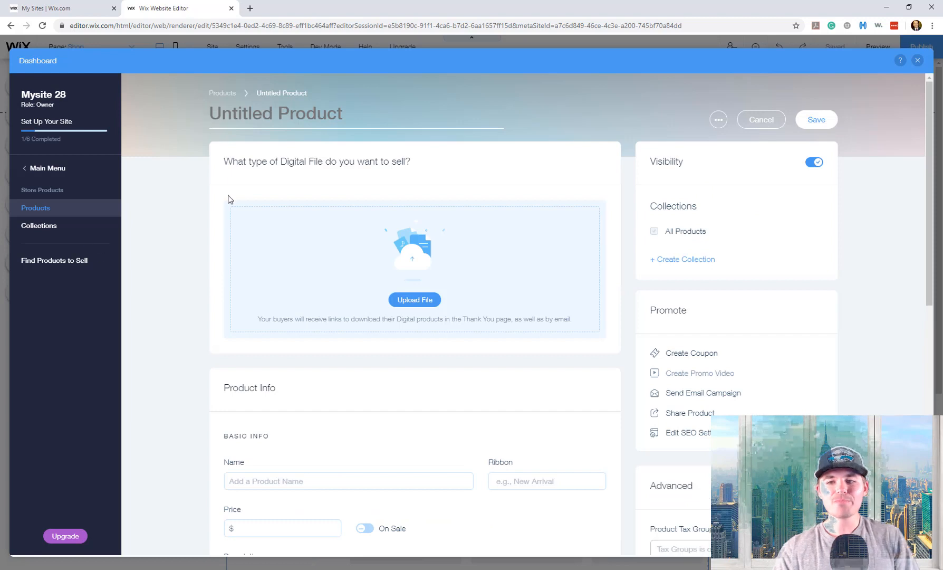
Examine the digital product's file upload, basic info, description, media and inventory fields, including the options that inventory tracking offers.
scroll(261, 162, "down", 1)
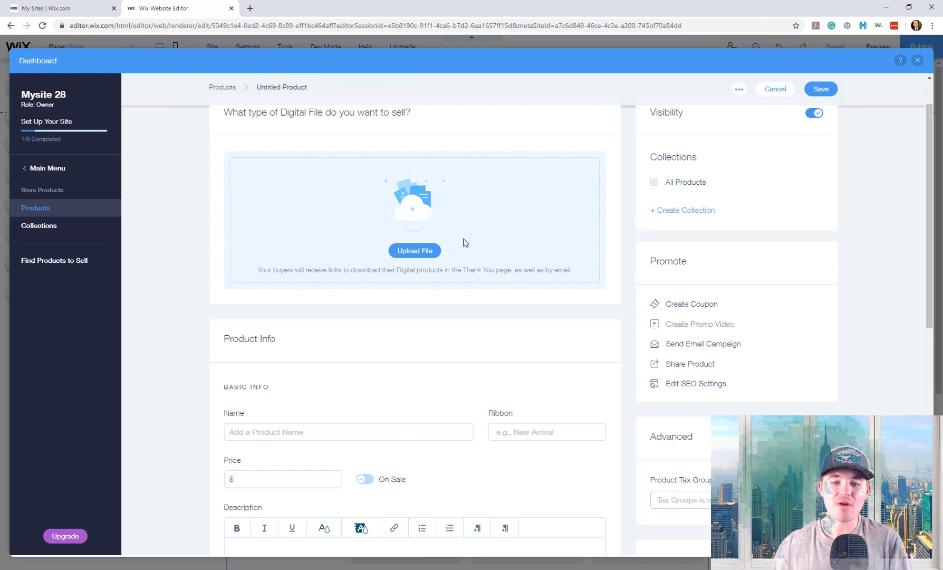
scroll(438, 256, "down", 3)
scroll(316, 277, "down", 2)
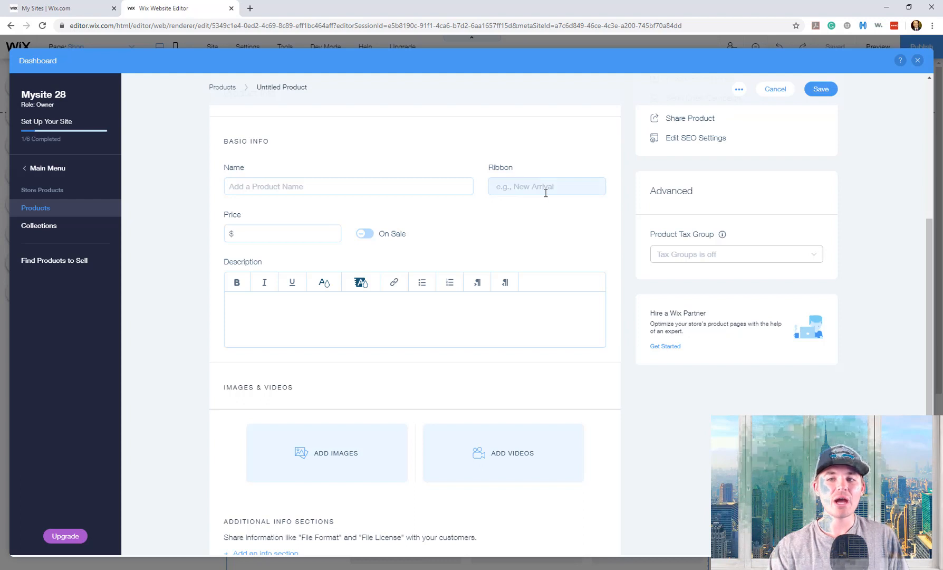
left_click(322, 232)
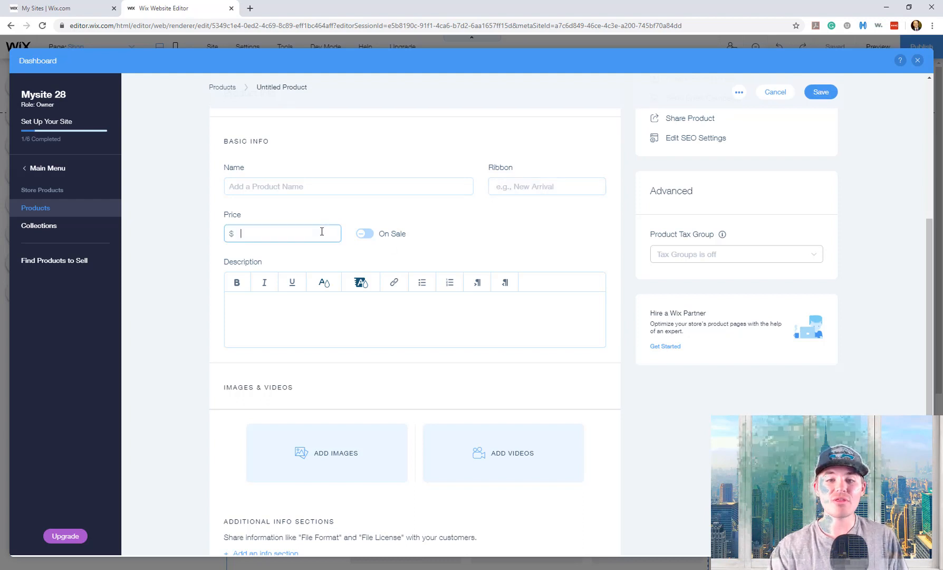
left_click(315, 316)
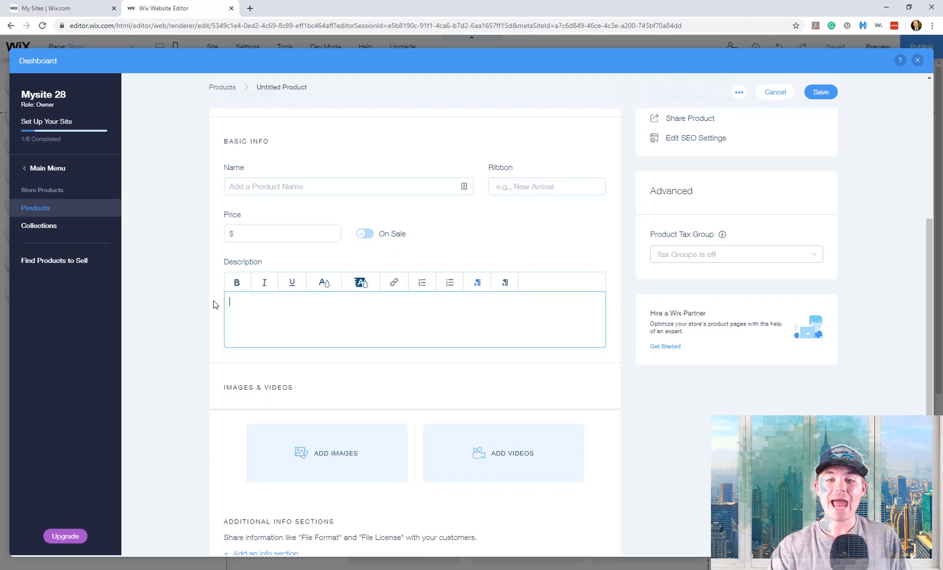
scroll(182, 292, "down", 4)
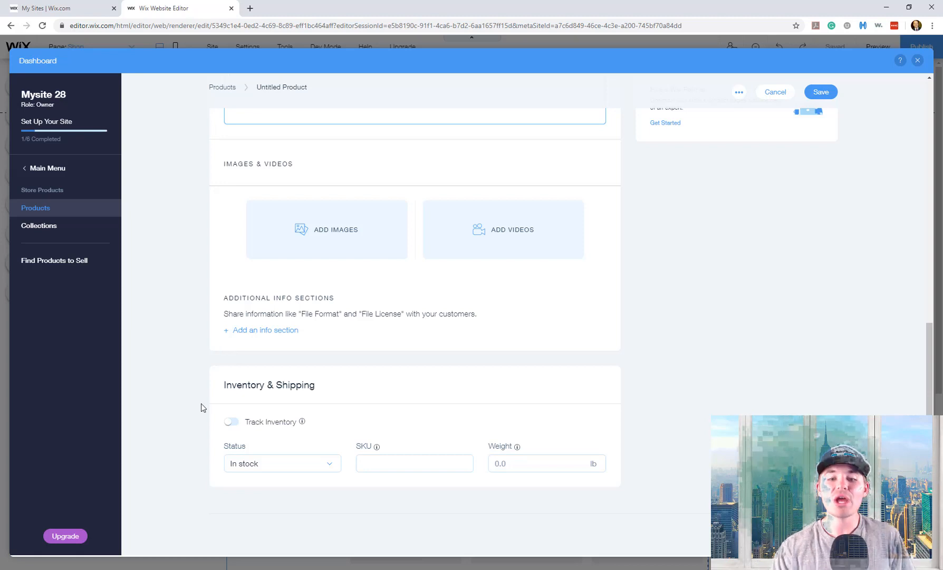
left_click(231, 421)
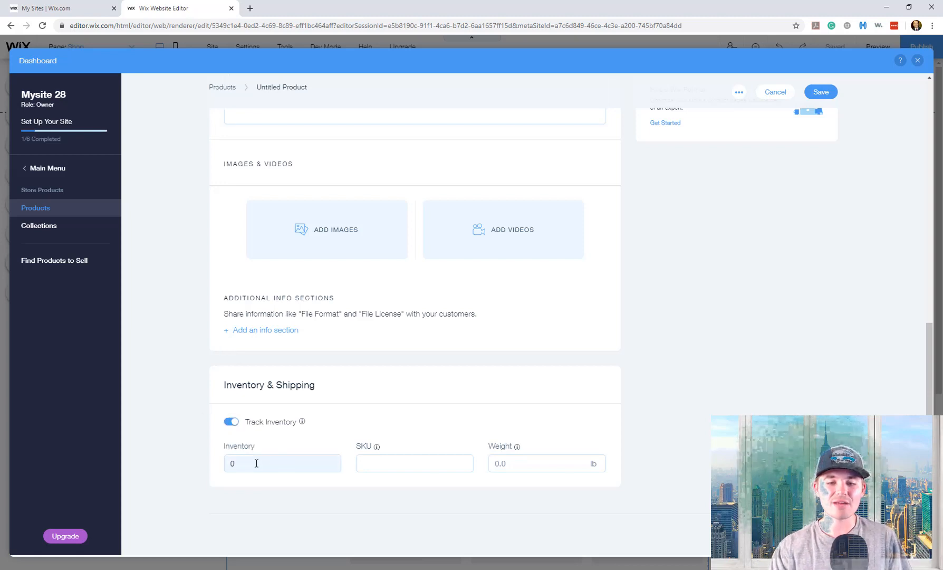
left_click(232, 422)
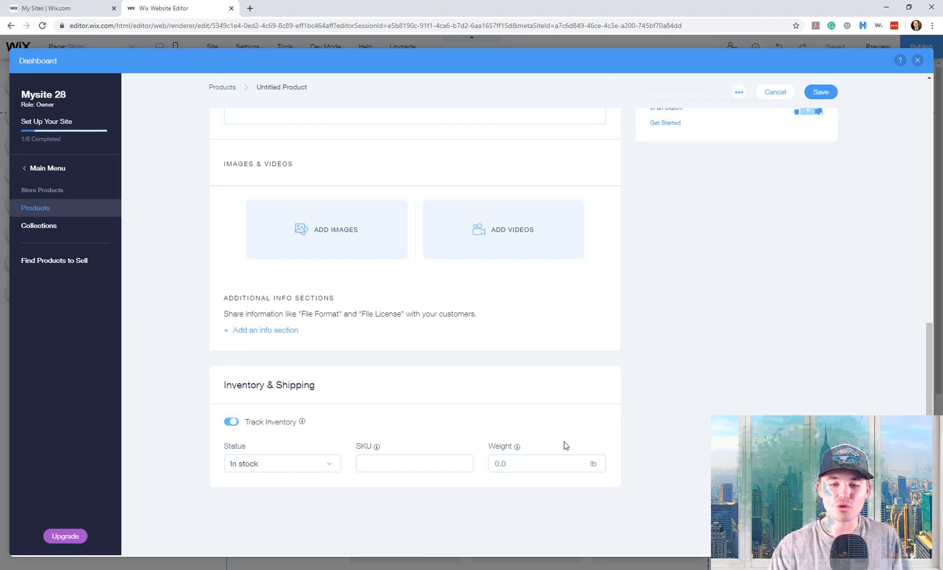
Examine the untitled product's visibility, collections, promotion, SEO and tax group options.
scroll(512, 391, "up", 10)
scroll(513, 390, "up", 3)
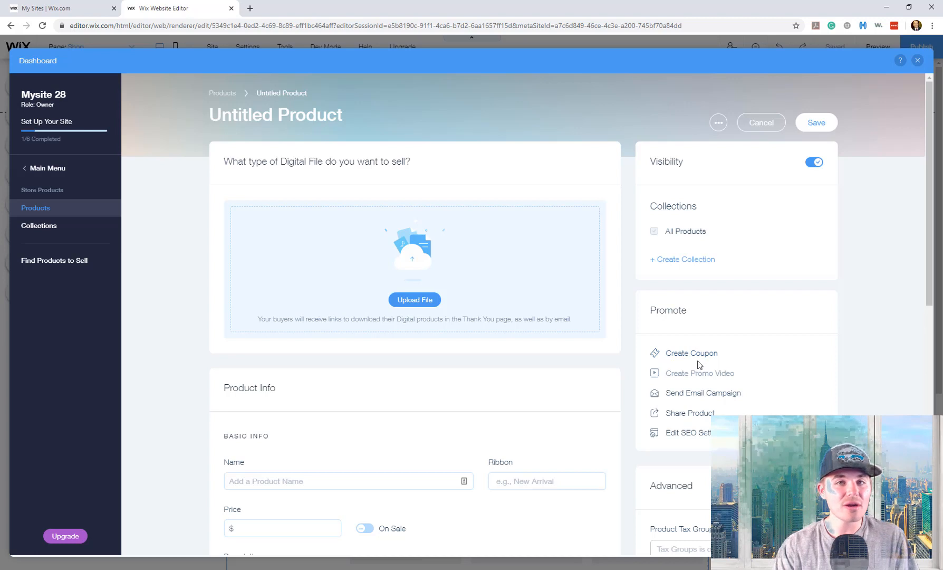
scroll(687, 266, "down", 2)
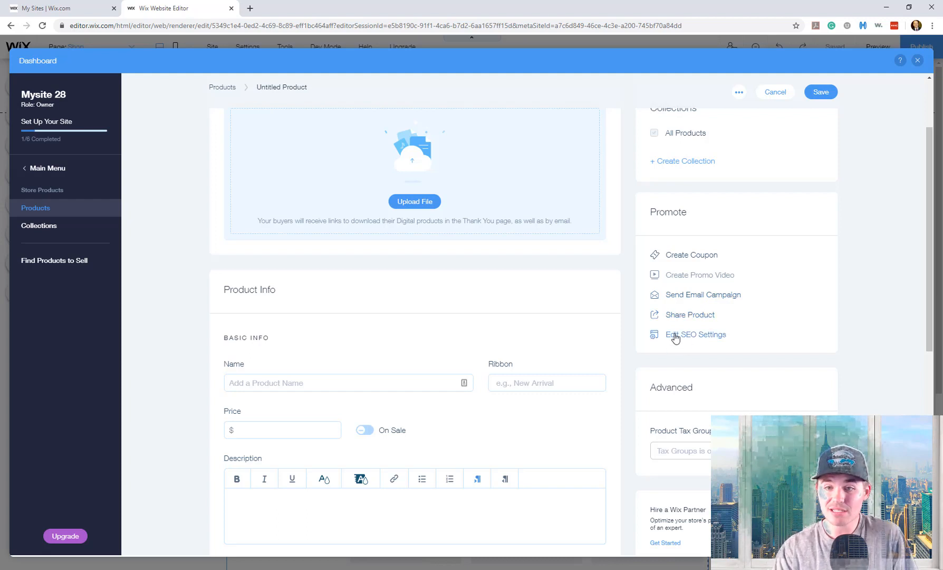
scroll(688, 337, "down", 2)
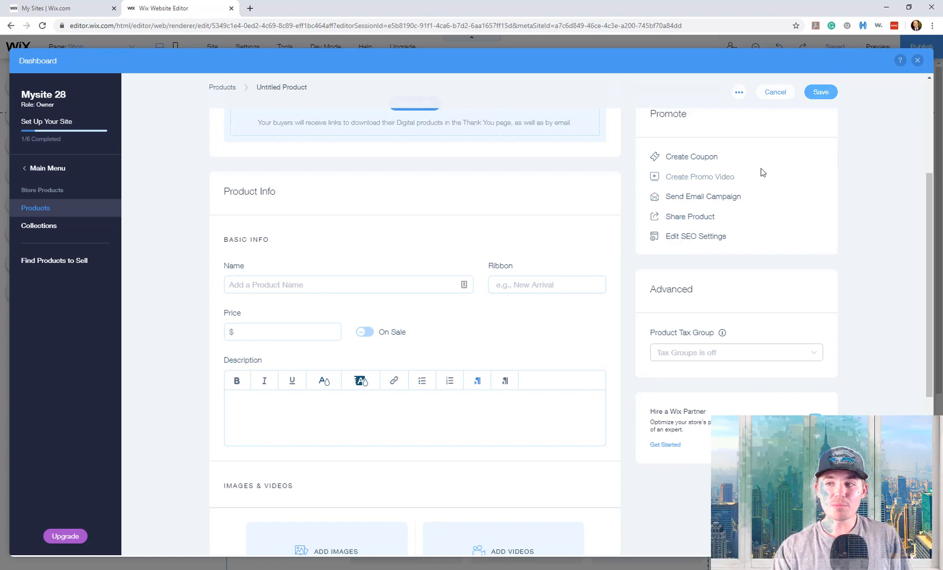
scroll(478, 332, "up", 4)
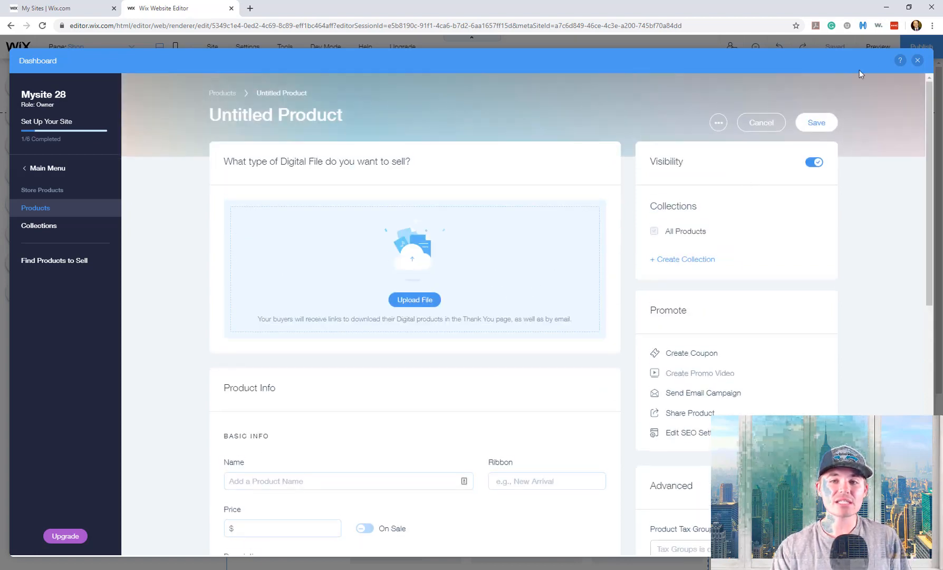
Leave the unsaved digital product and the shop gallery settings, and preview the Shop page.
left_click(918, 61)
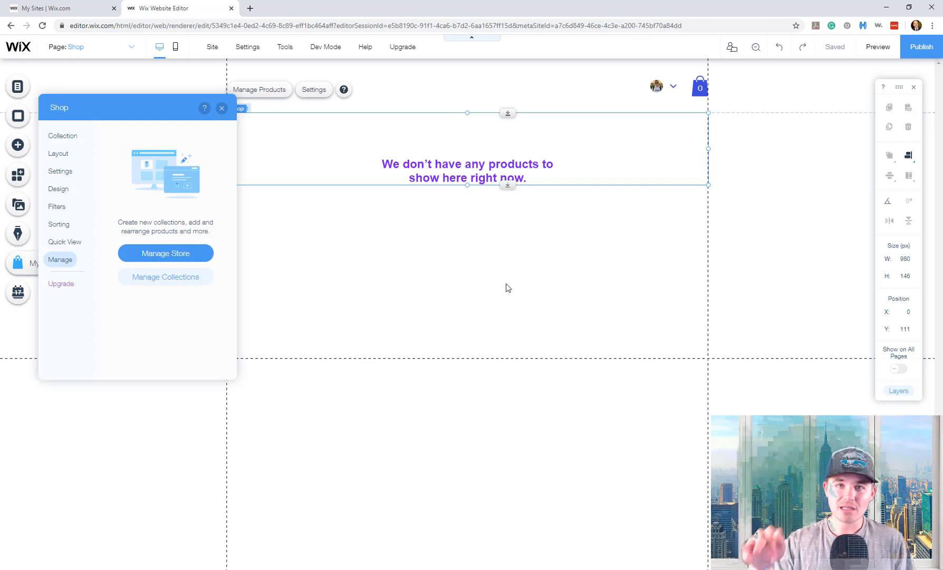
left_click(222, 108)
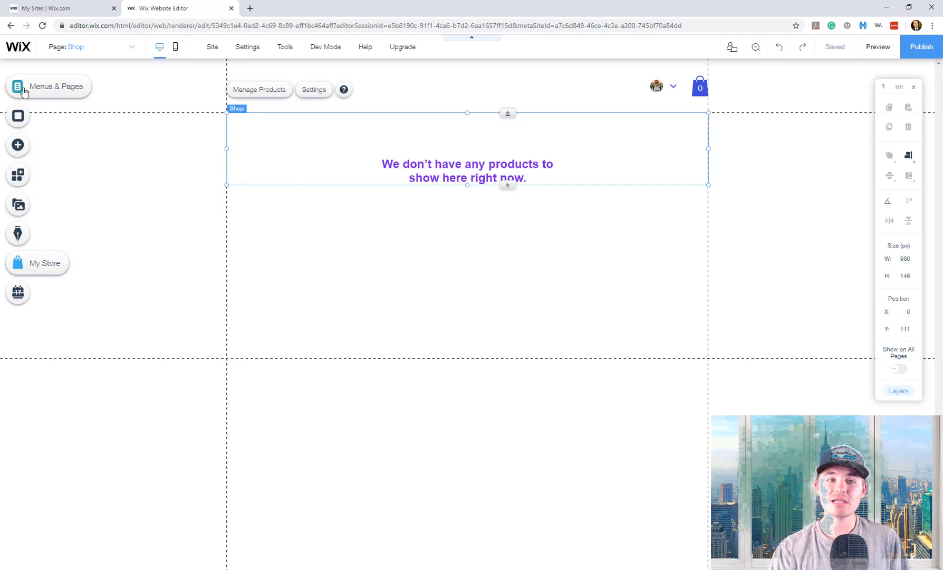
left_click(864, 53)
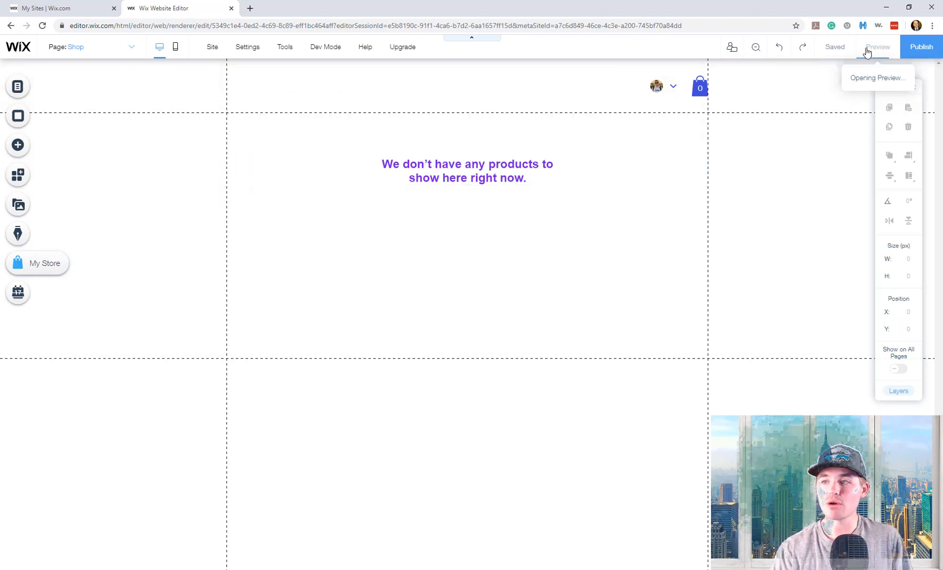
Examine the My Orders and My Wallet pages of the site's member area in the preview.
left_click(673, 113)
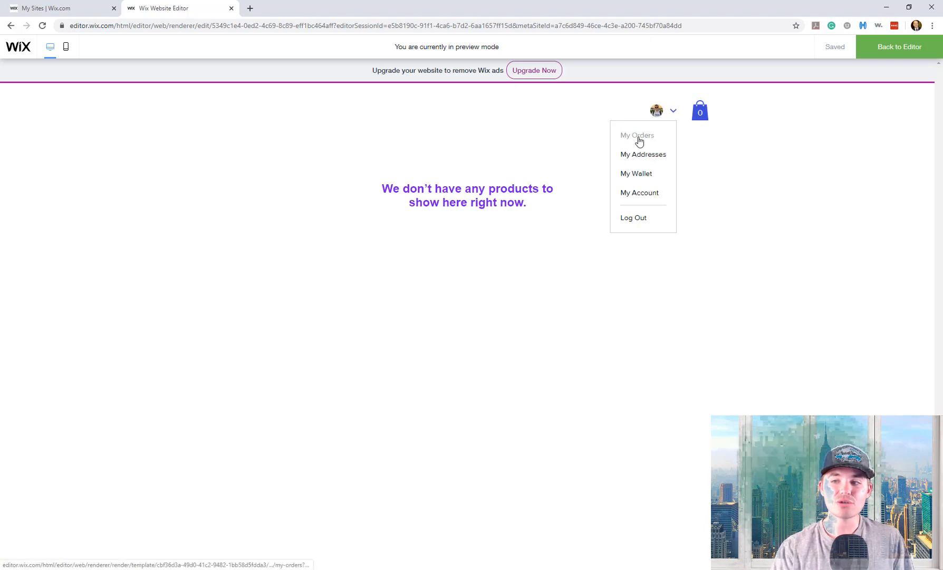
left_click(638, 138)
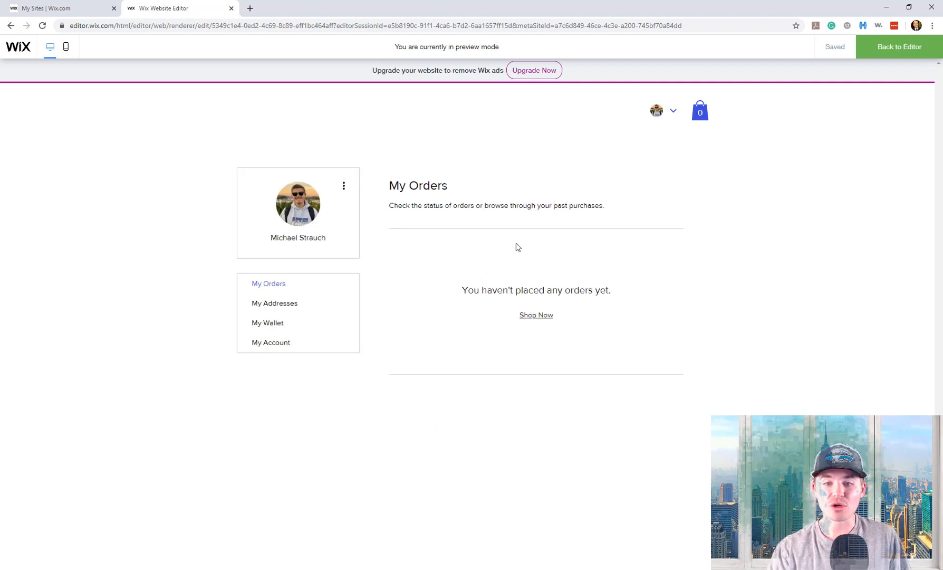
left_click_drag(278, 330, 280, 330)
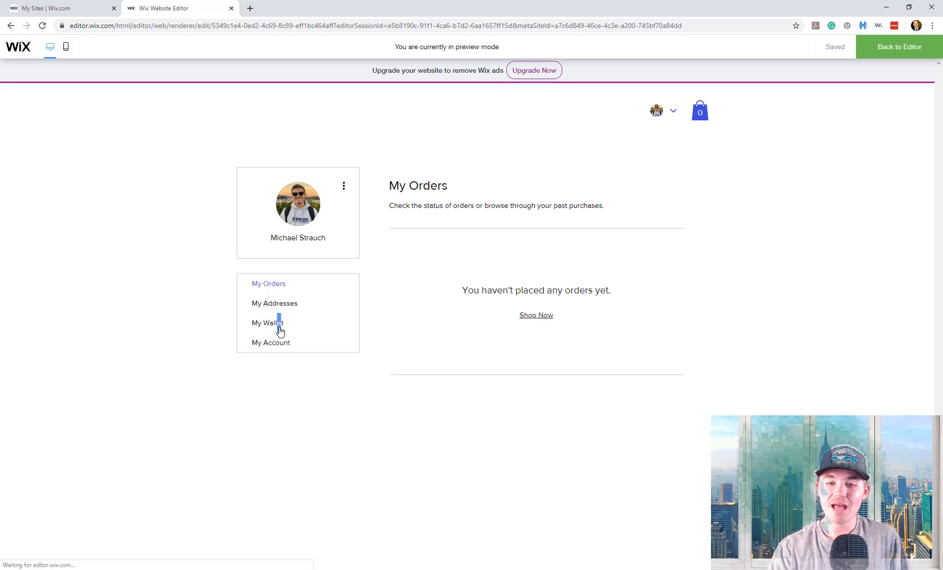